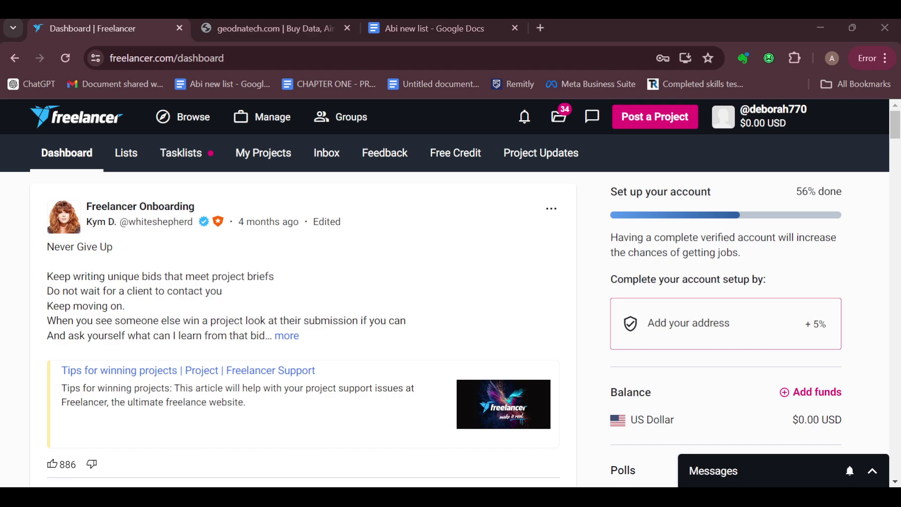
scroll(451, 292, "down", 3)
scroll(451, 292, "up", 3)
Expand the account dropdown from the username in the top bar
left_click(263, 118)
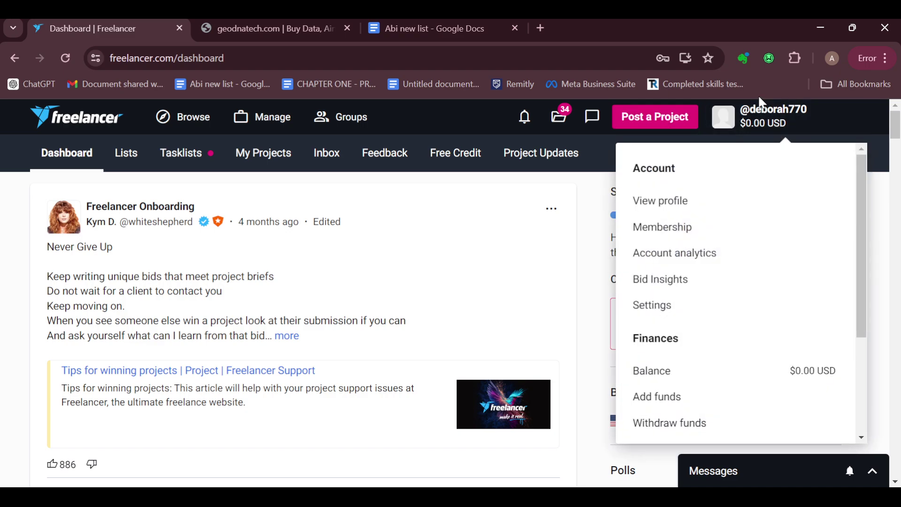
mouse_move(772, 116)
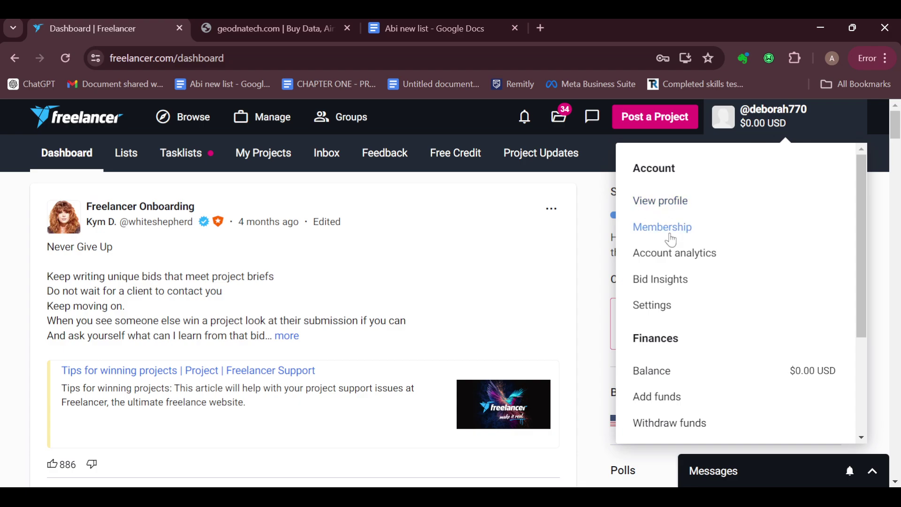
Enter profile Settings and review the note beside the Country field about verifying identity
left_click(652, 306)
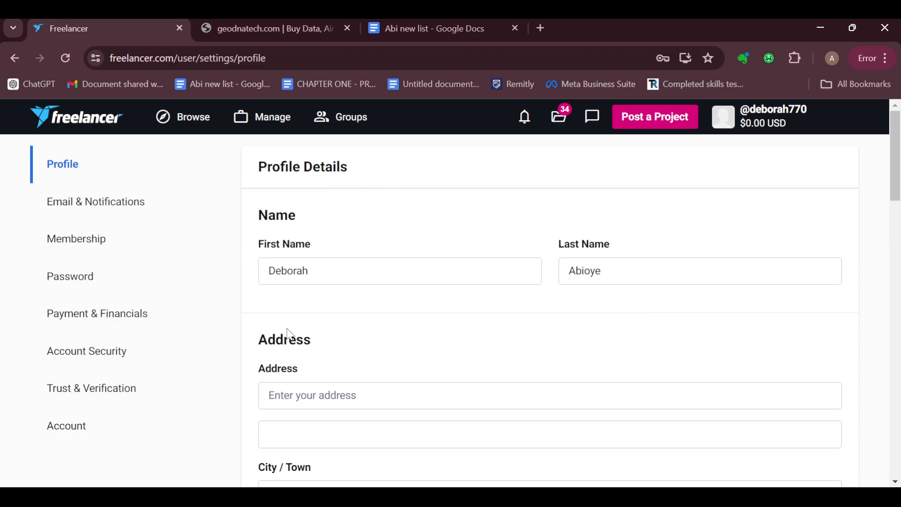
scroll(329, 361, "down", 3)
scroll(366, 313, "down", 2)
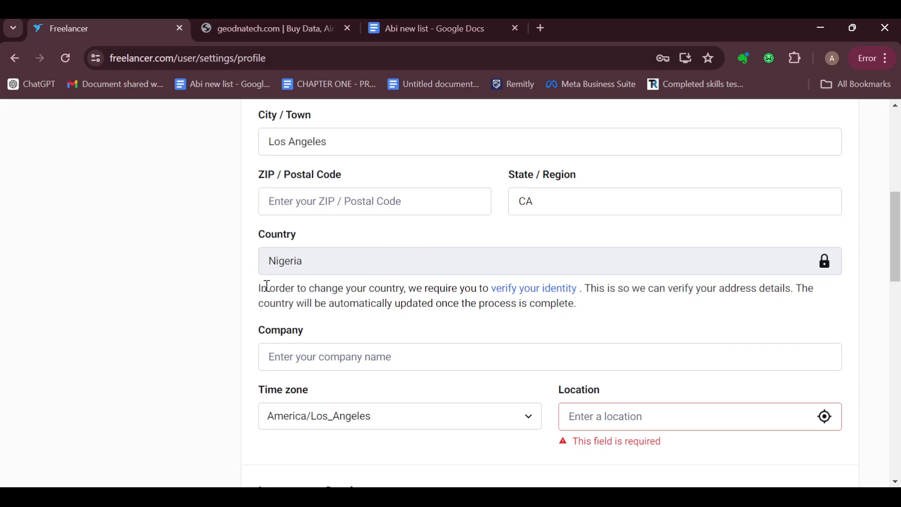
left_click_drag(268, 287, 574, 325)
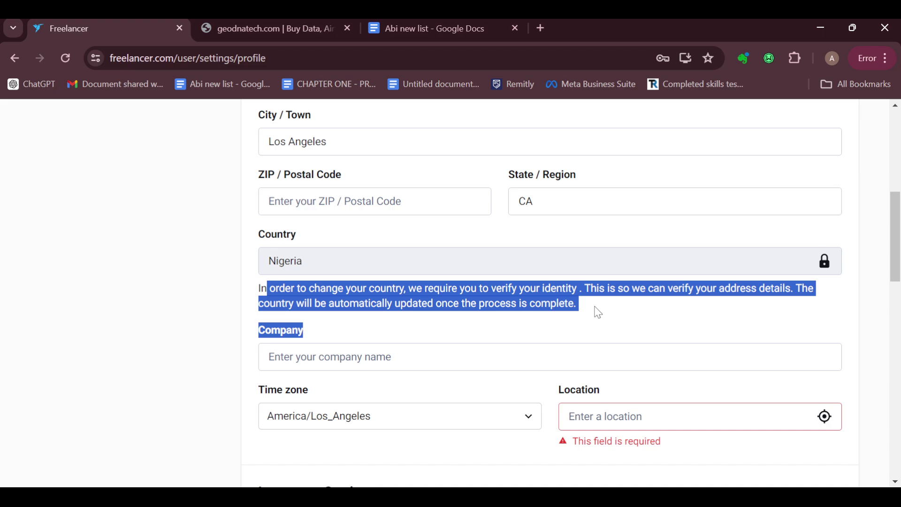
left_click(529, 323)
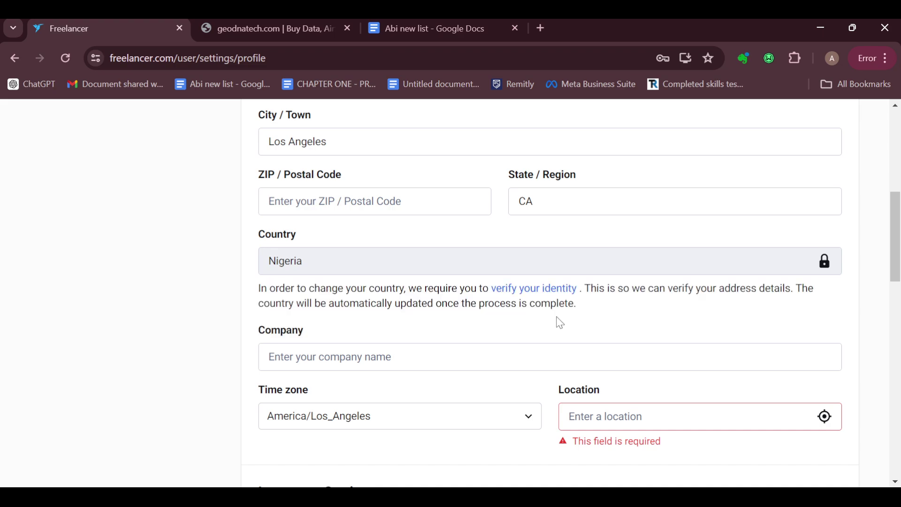
Reach the identity verification page and close the orange uncompleted KYC application notice
left_click(533, 290)
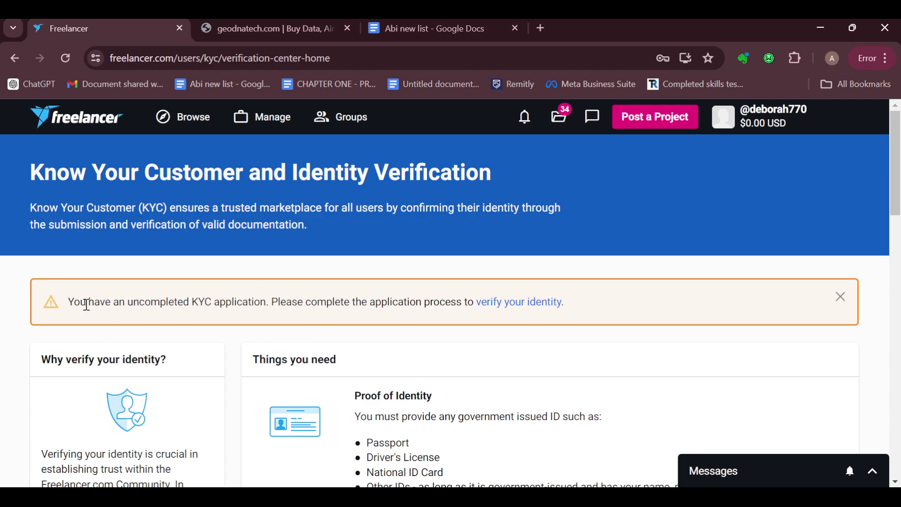
mouse_move(71, 302)
left_mouse_down()
mouse_move(401, 311)
mouse_move(574, 329)
left_mouse_up()
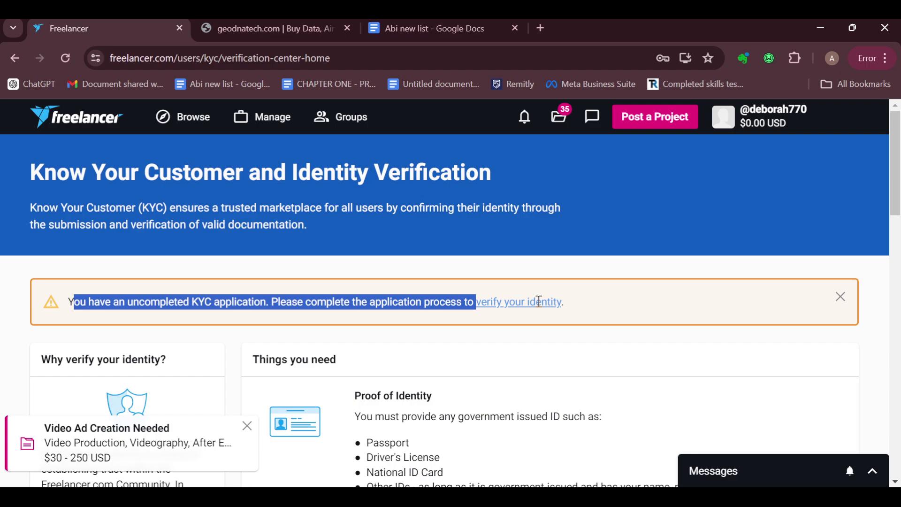
left_click(577, 356)
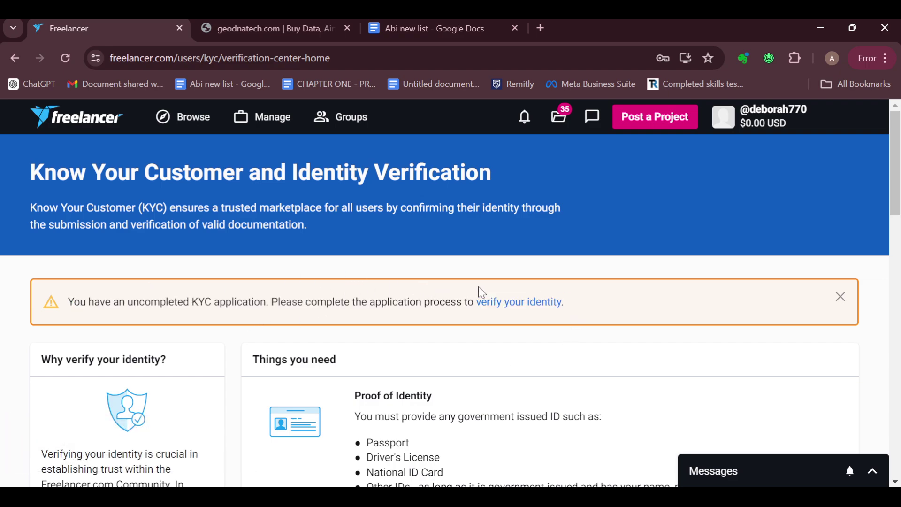
left_click(840, 294)
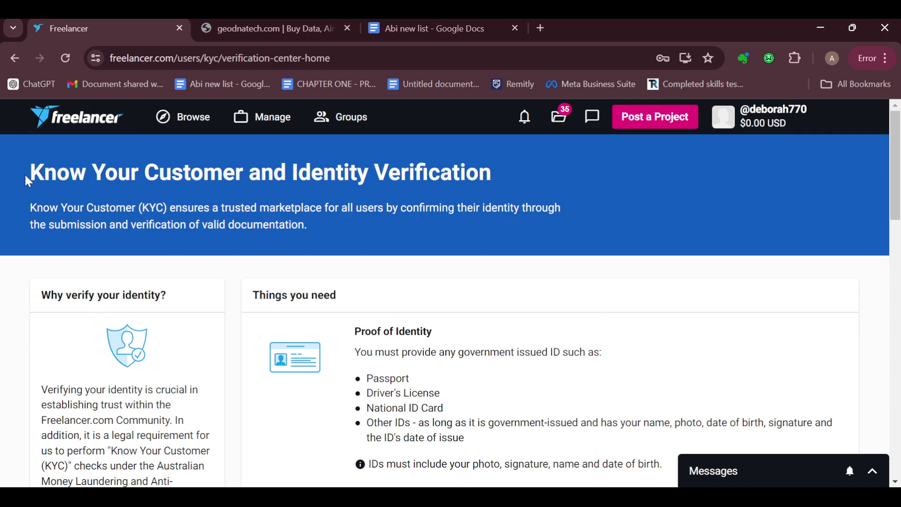
Review the KYC page heading and introduction, briefly checking the joined groups list
left_click_drag(28, 173, 660, 250)
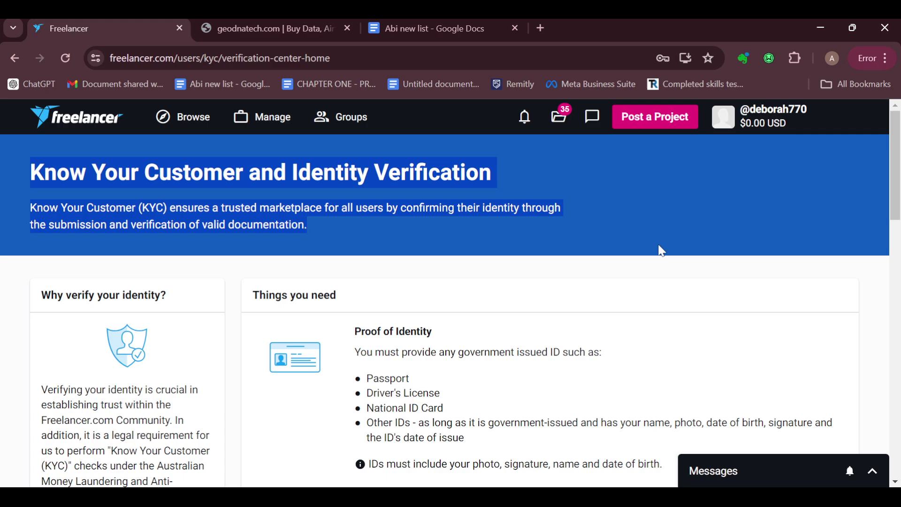
left_click(675, 237)
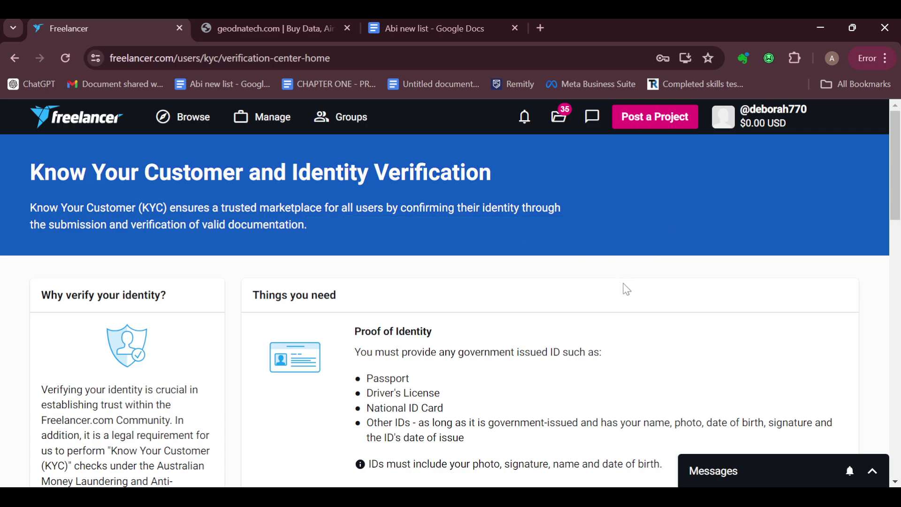
left_click(340, 117)
left_click(583, 213)
scroll(622, 230, "down", 2)
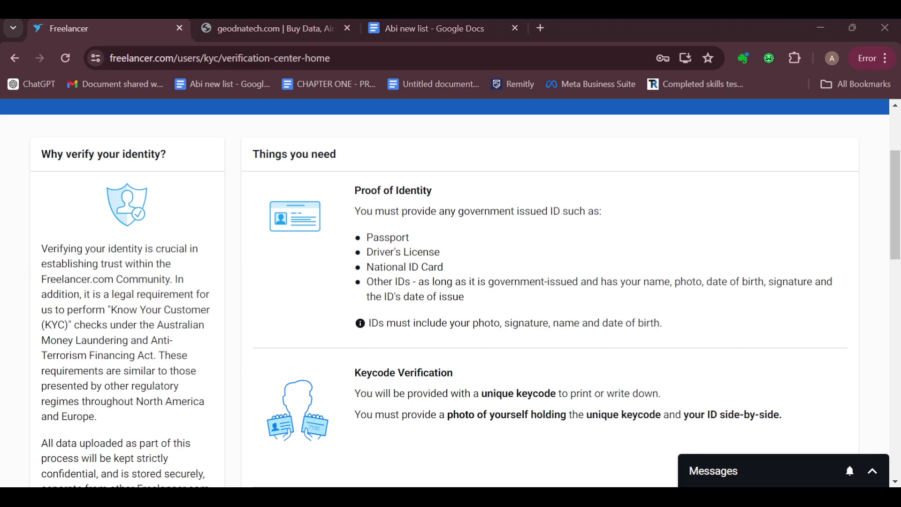
left_click(652, 215)
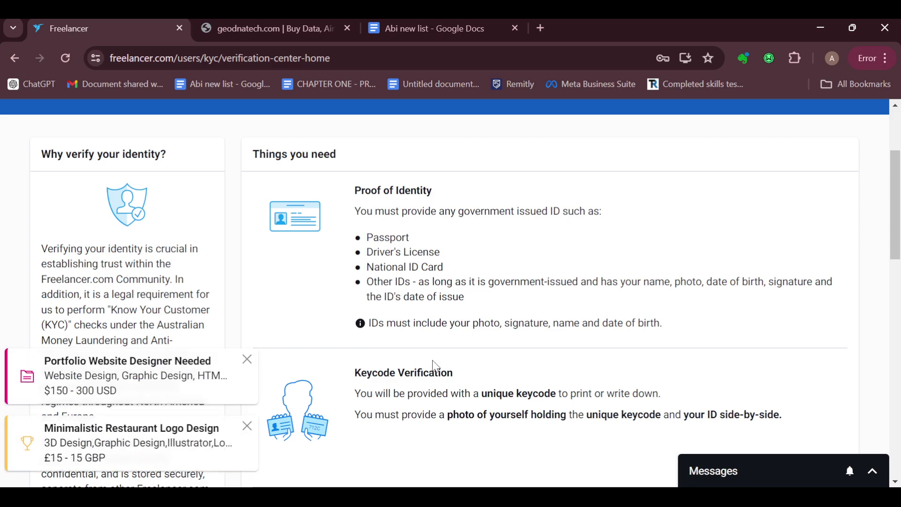
scroll(433, 366, "down", 1)
scroll(455, 365, "down", 3)
scroll(459, 362, "down", 2)
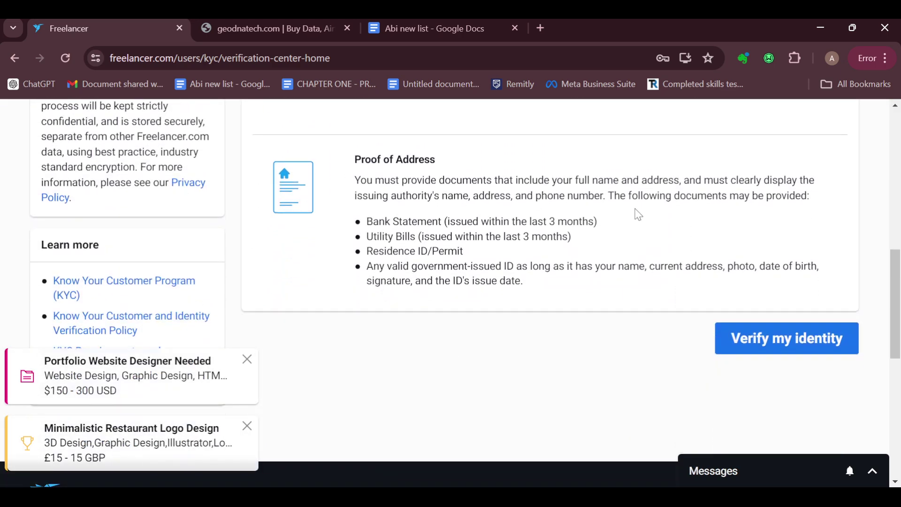
scroll(494, 329, "up", 3)
scroll(493, 329, "up", 3)
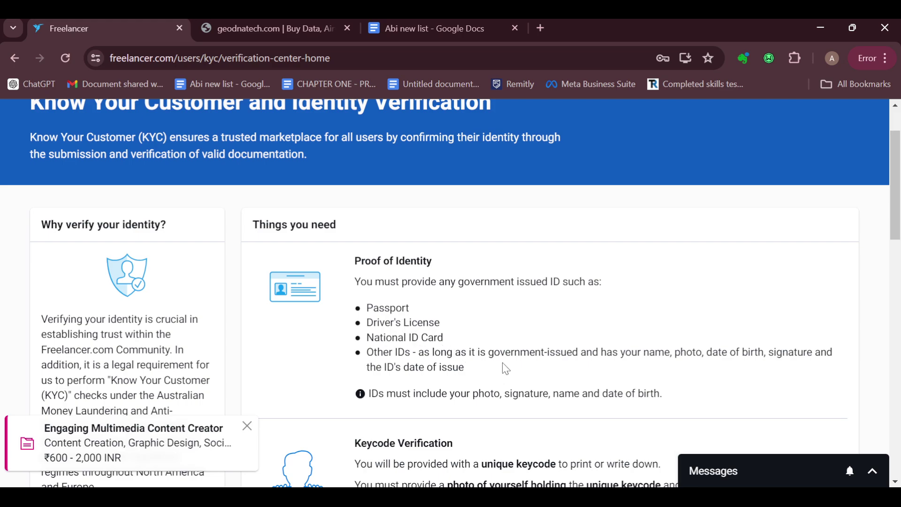
scroll(503, 368, "down", 2)
scroll(427, 358, "down", 1)
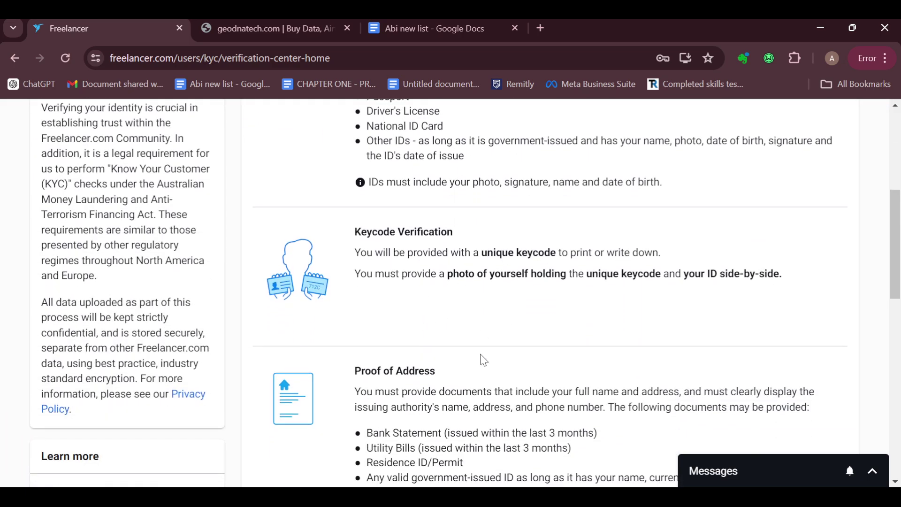
scroll(436, 396, "down", 1)
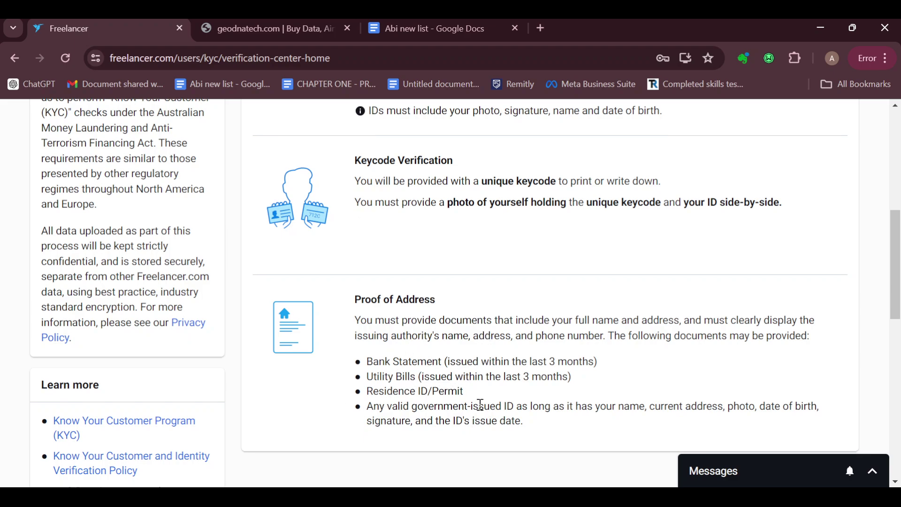
scroll(476, 426, "down", 3)
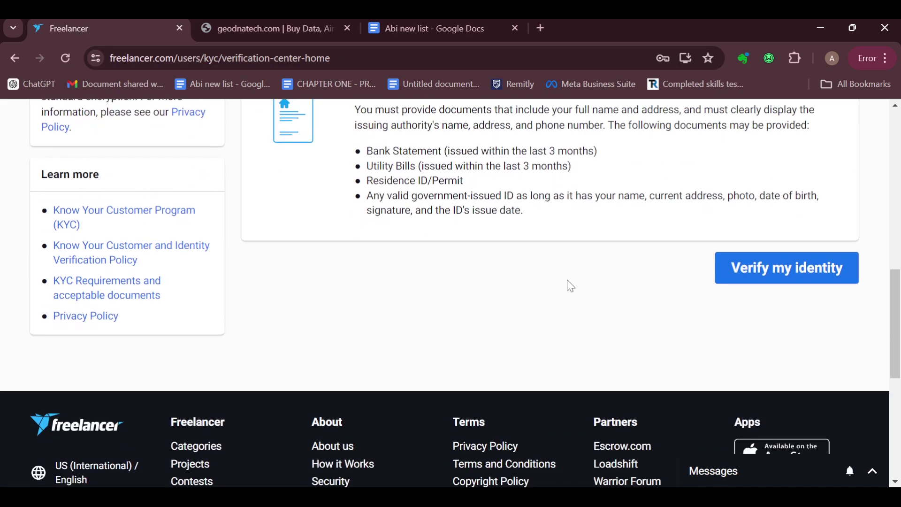
Launch 'Verify my identity' and review the ID Information step in the verification center
left_click(800, 272)
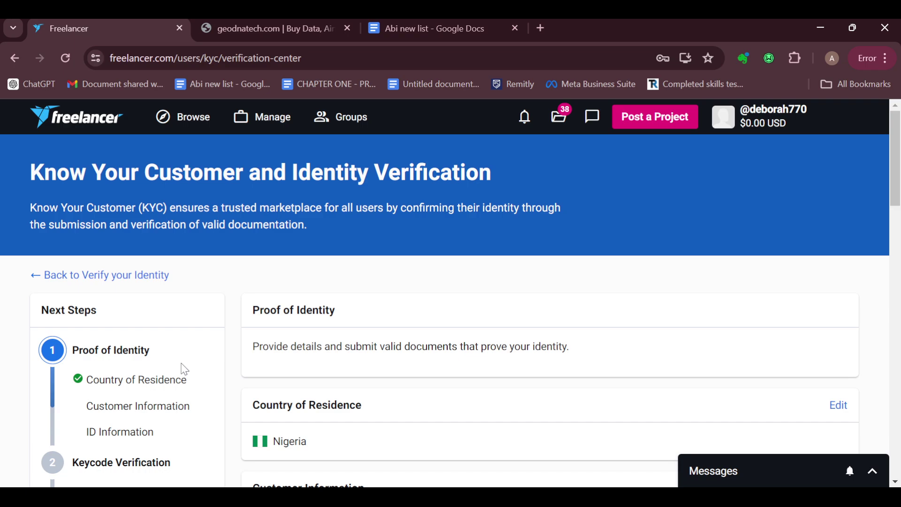
scroll(141, 371, "down", 1)
scroll(116, 344, "down", 2)
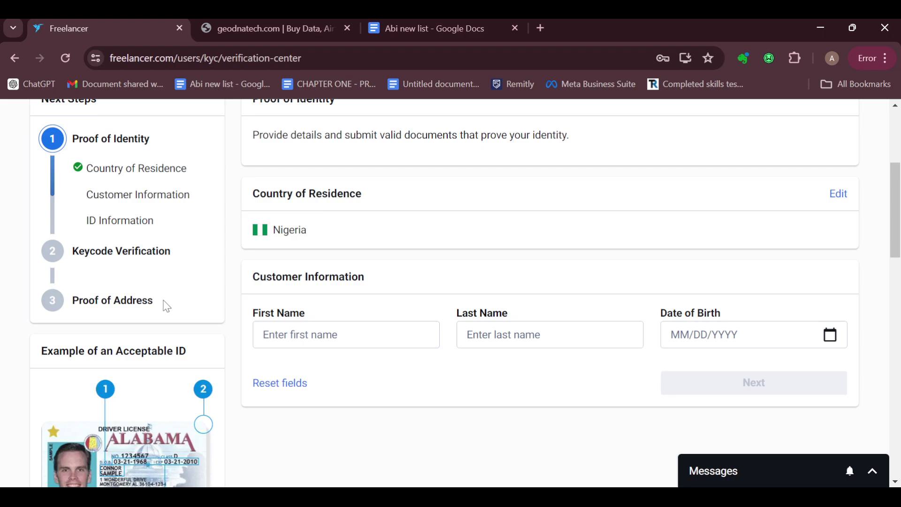
scroll(387, 228, "up", 1)
scroll(386, 227, "up", 1)
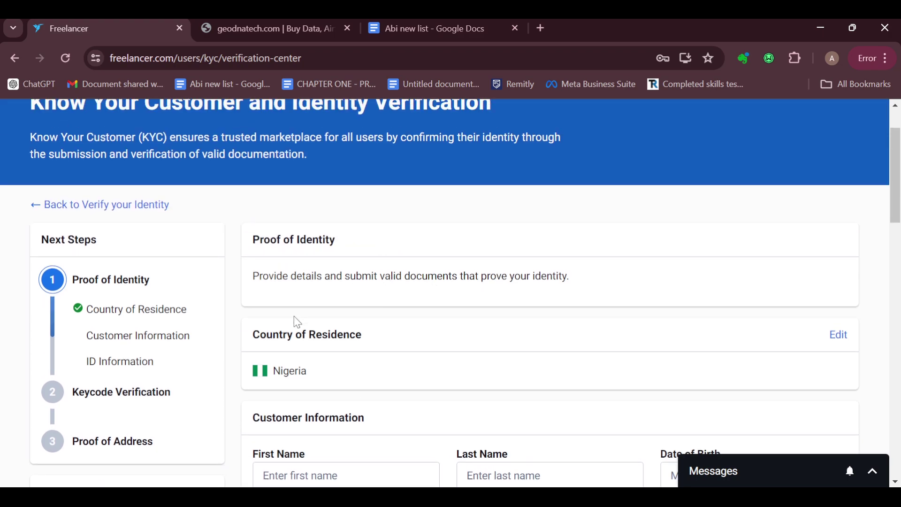
scroll(486, 386, "down", 1)
scroll(397, 390, "down", 1)
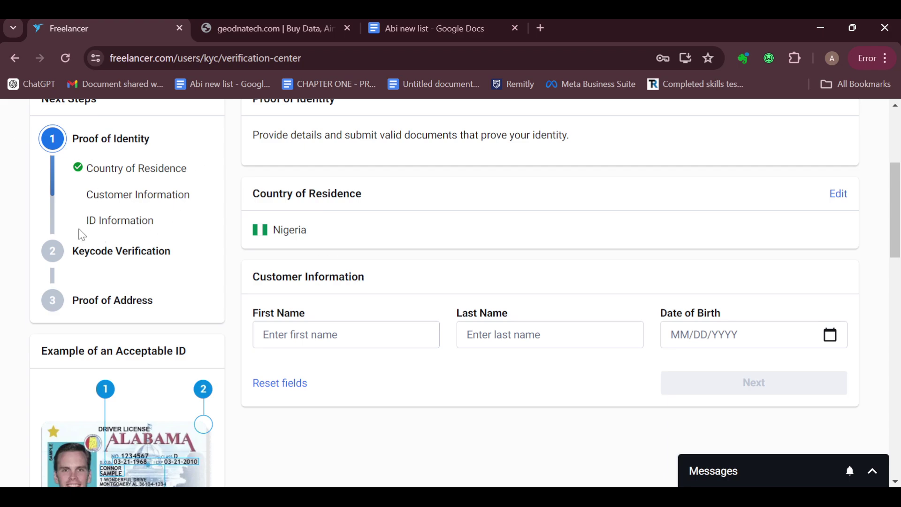
left_click_drag(90, 234, 176, 240)
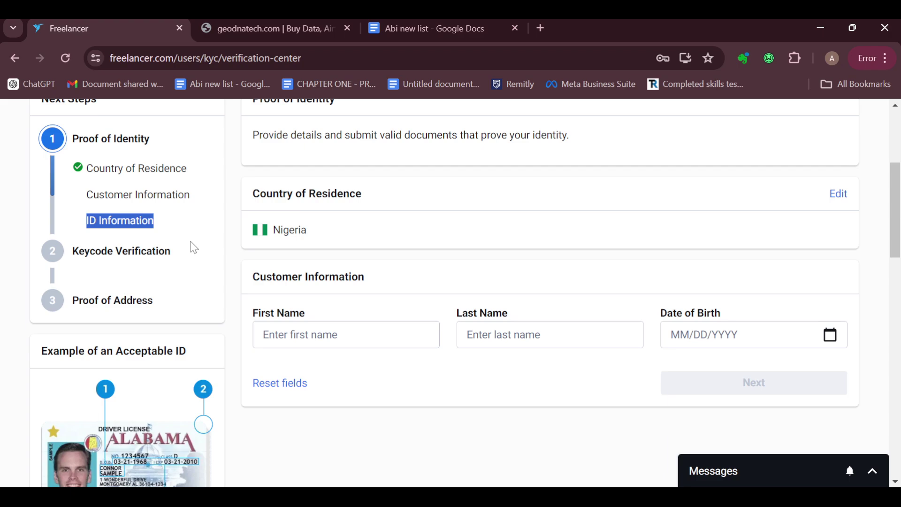
scroll(736, 263, "up", 1)
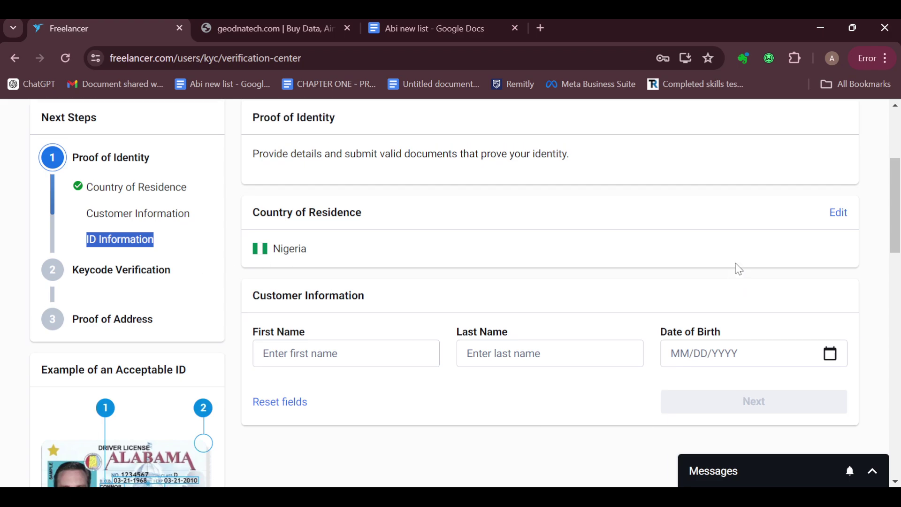
scroll(736, 263, "up", 2)
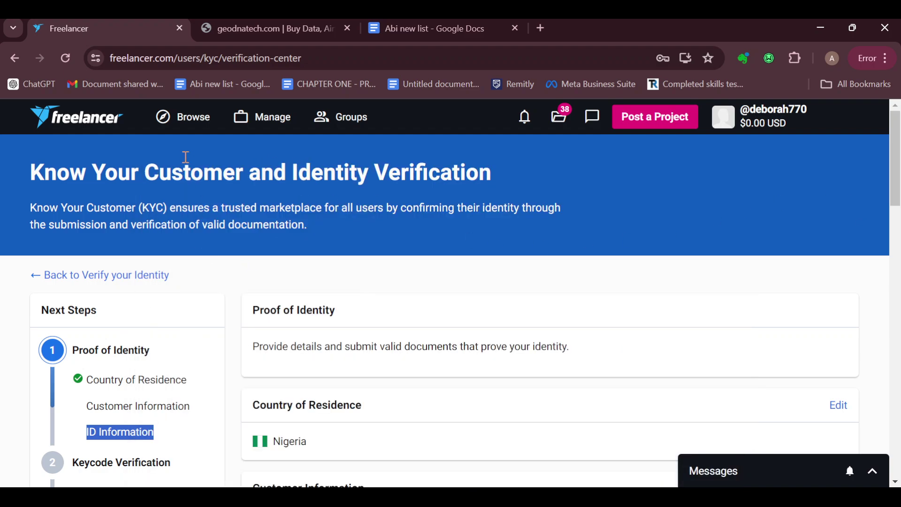
Return to the dashboard feed via the Freelancer logo
left_click(69, 119)
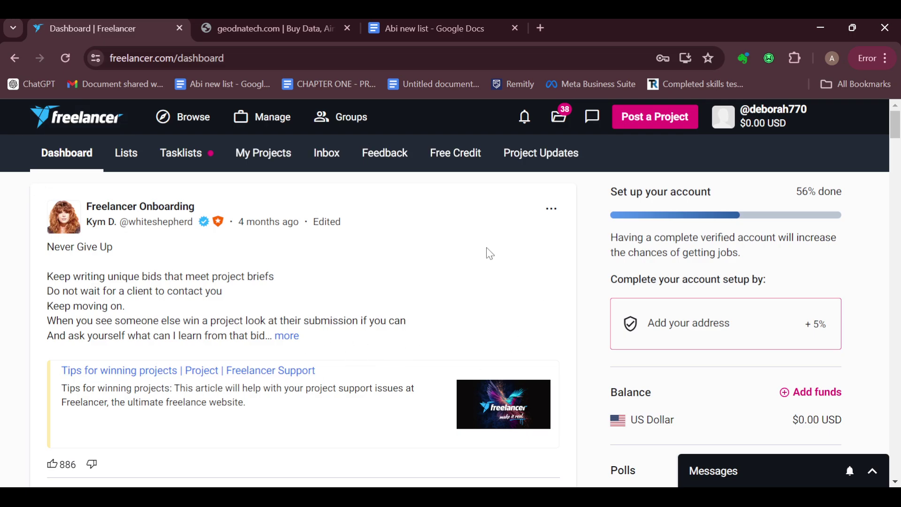
scroll(355, 284, "down", 3)
scroll(355, 281, "down", 5)
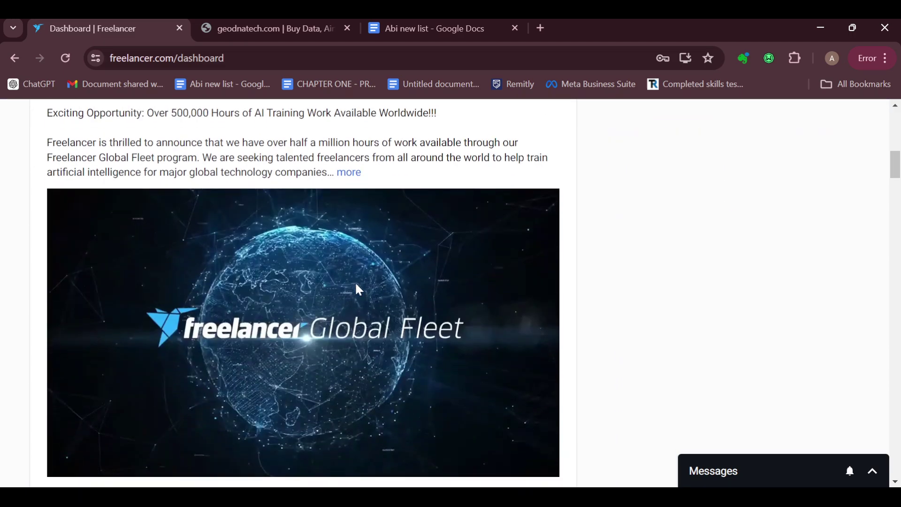
scroll(356, 283, "down", 5)
scroll(356, 289, "down", 3)
scroll(357, 286, "up", 5)
scroll(358, 289, "up", 3)
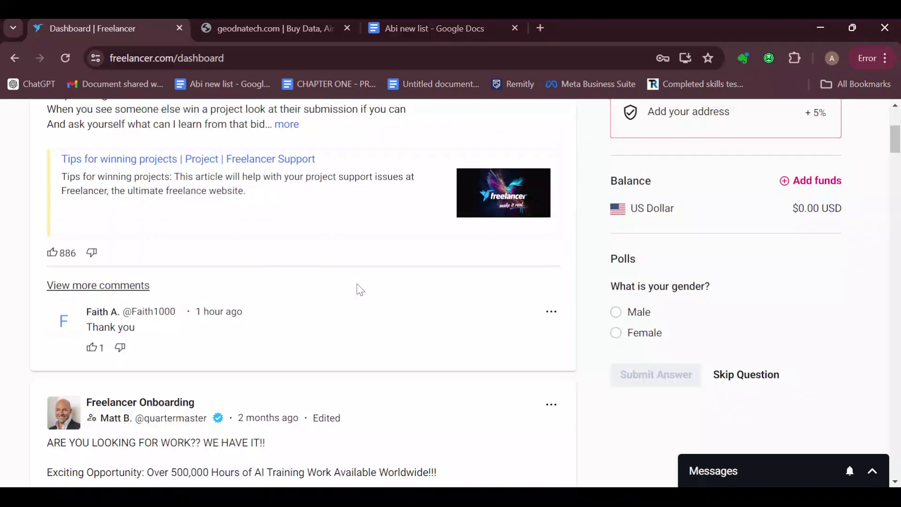